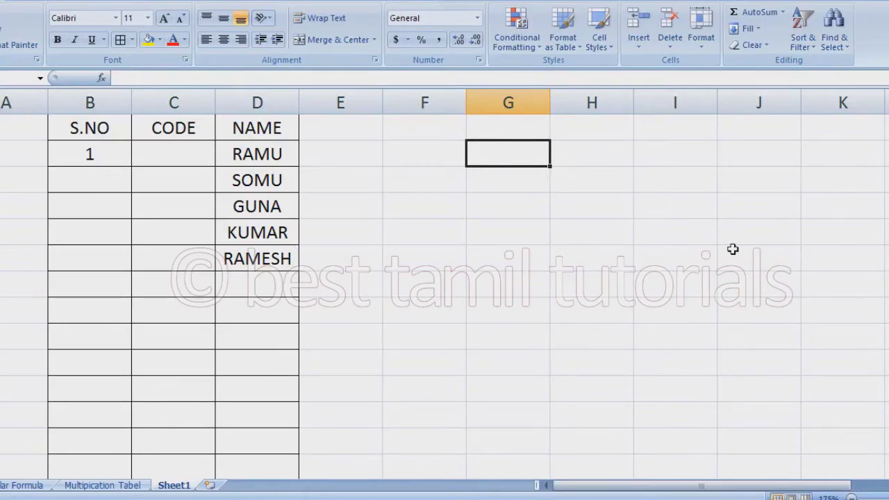
# Enter 1, 2 and 3 into cells G2 to G4
pyautogui.write('1')
pyautogui.press('Return')
pyautogui.write('2')
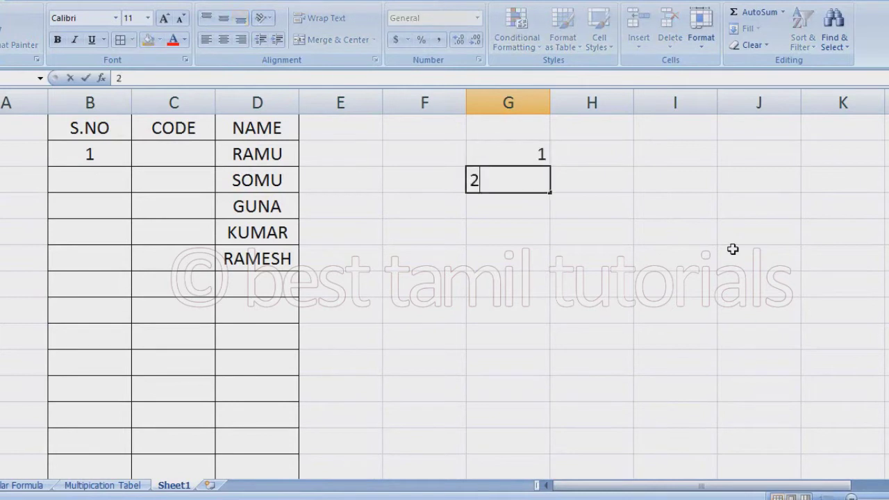
pyautogui.press('Return')
pyautogui.write('3')
pyautogui.press('Return')
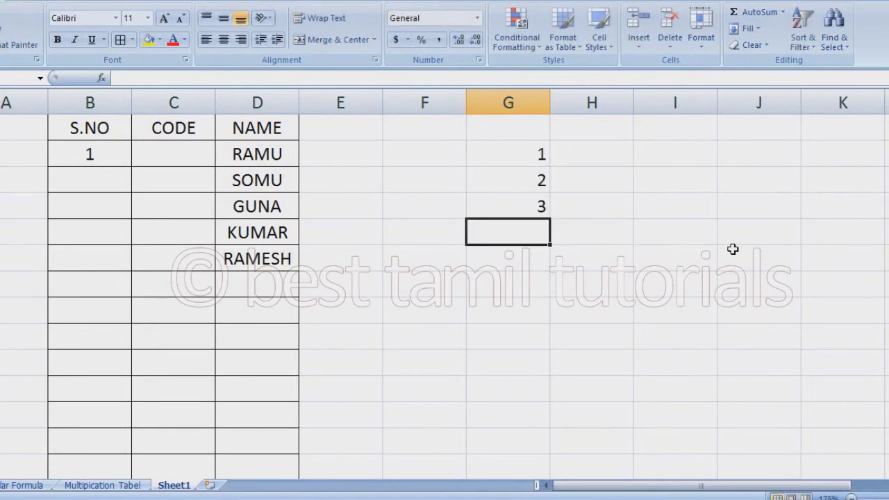
# Undo those entries and re-enter 1 in G2 as the start value
pyautogui.press('Up')
pyautogui.press('Up')
pyautogui.press('Up')
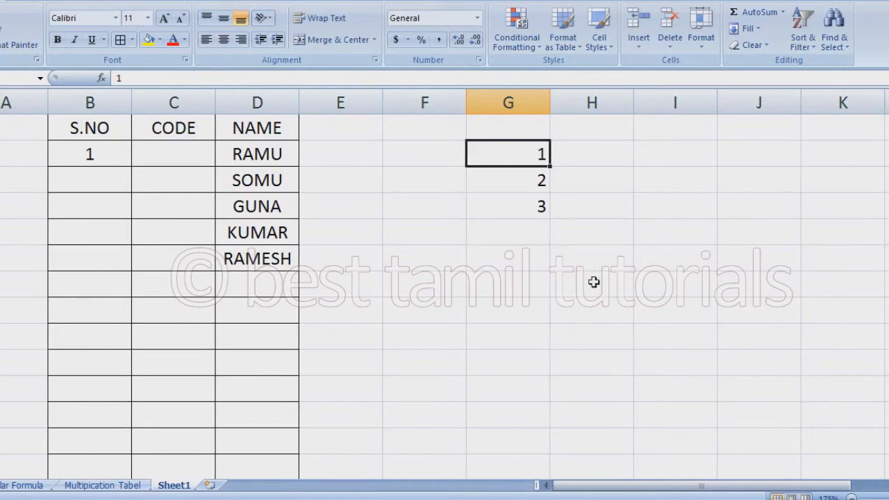
pyautogui.hotkey('ctrl', 'z')
pyautogui.hotkey('ctrl', 'z')
pyautogui.hotkey('ctrl', 'z')
pyautogui.write('1')
pyautogui.press('Return')
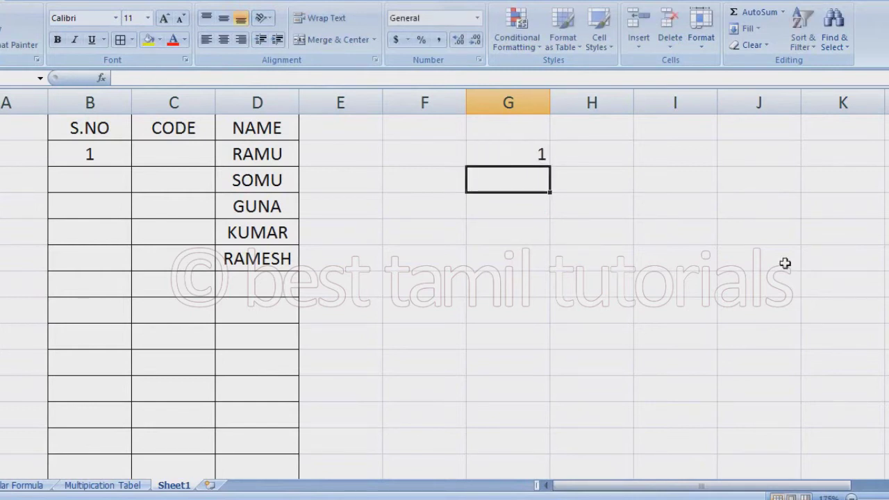
# Copy the 1 from G2 down to G9, then clear the copied values
pyautogui.click(531, 153)
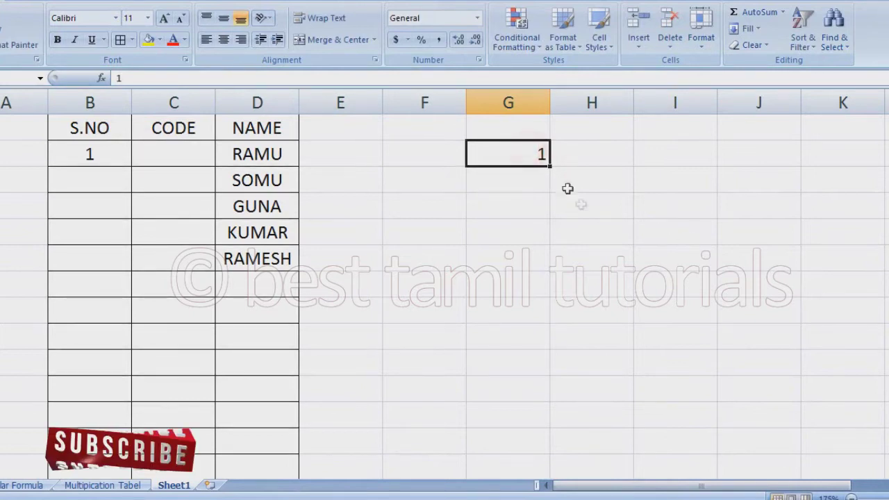
pyautogui.moveTo(551, 168); pyautogui.dragTo(552, 339)
pyautogui.click(603, 236)
pyautogui.moveTo(530, 154); pyautogui.dragTo(528, 328)
pyautogui.press('Delete')
# Enter 1 and 2 in G2:G3 and fill the series down to G12 (1–11)
pyautogui.click(502, 144)
pyautogui.write('1')
pyautogui.press('Return')
pyautogui.write('2')
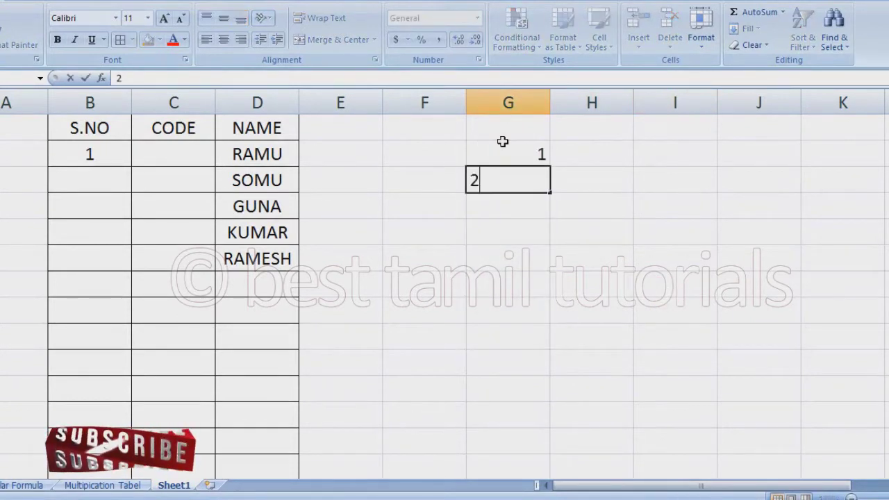
pyautogui.press('Return')
pyautogui.moveTo(495, 151); pyautogui.dragTo(539, 417)
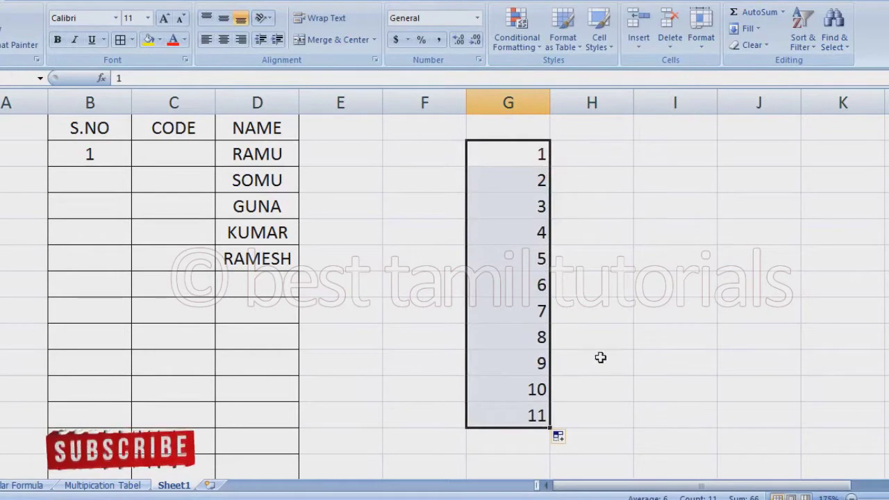
pyautogui.click(665, 305)
pyautogui.moveTo(530, 159); pyautogui.dragTo(515, 420)
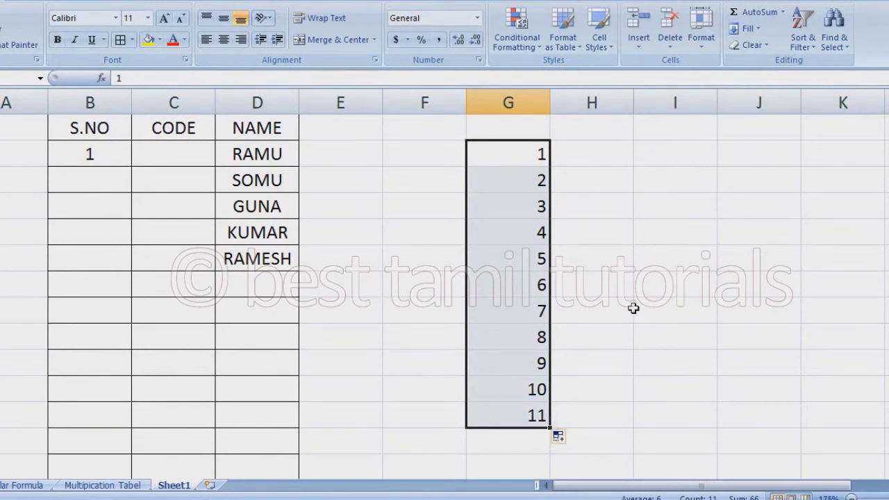
# Clear the 1–11 values and re-enter 1 in G2
pyautogui.press('Delete')
pyautogui.click(610, 252)
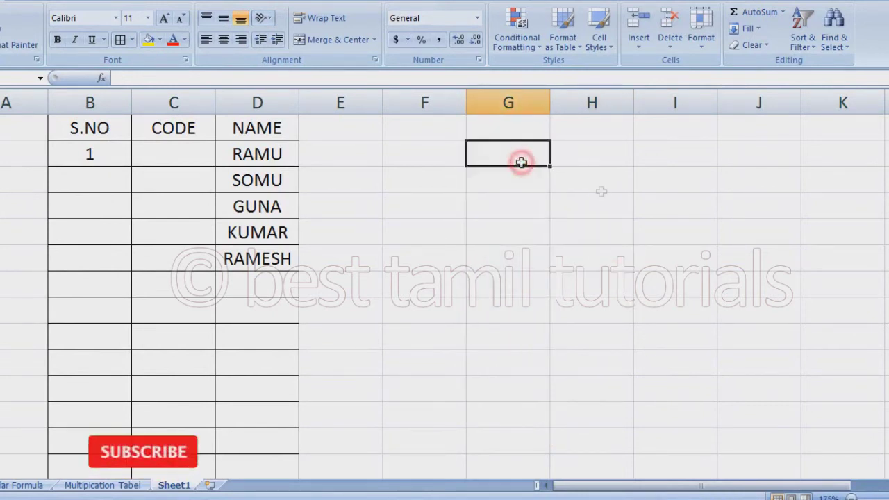
pyautogui.click(520, 159)
pyautogui.write('1')
pyautogui.press('Return')
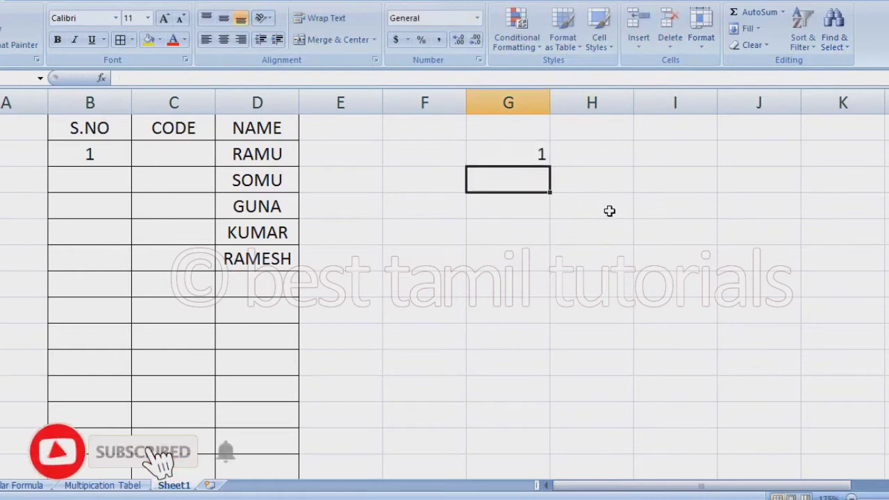
pyautogui.click(536, 151)
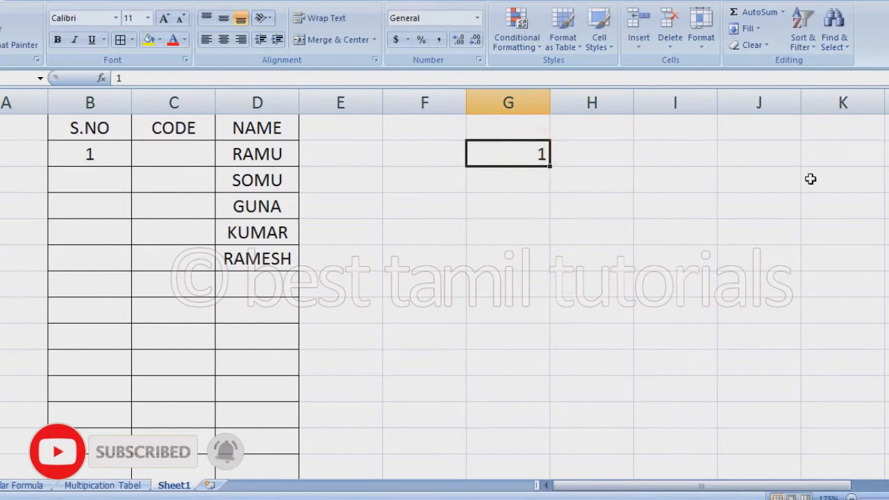
# Use Fill > Series with Columns and stop value 101 to number G2 downward 1–101
pyautogui.click(516, 153)
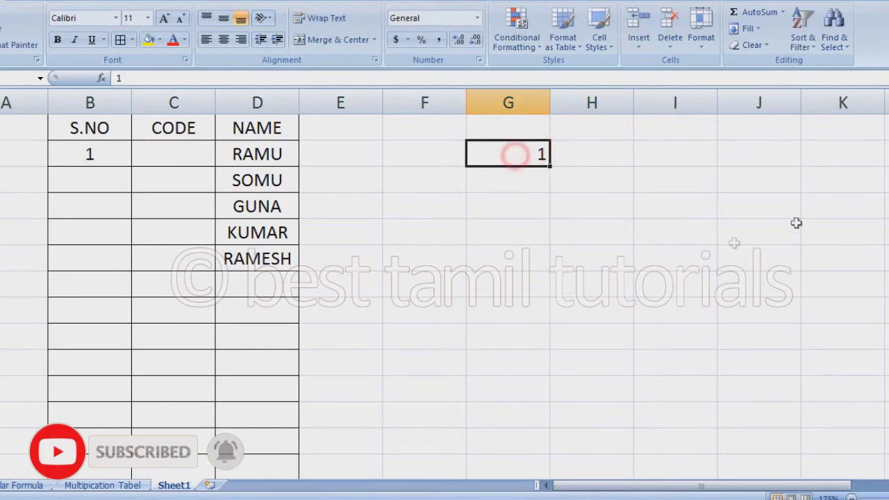
pyautogui.click(762, 31)
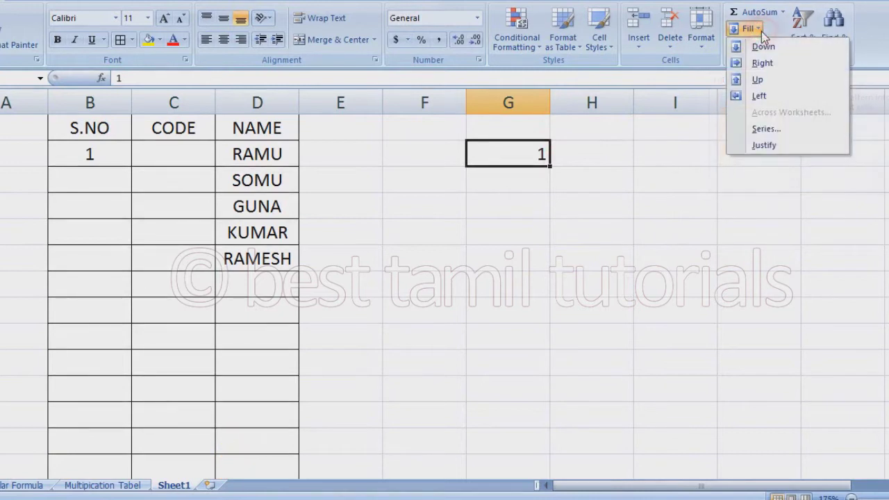
pyautogui.click(767, 129)
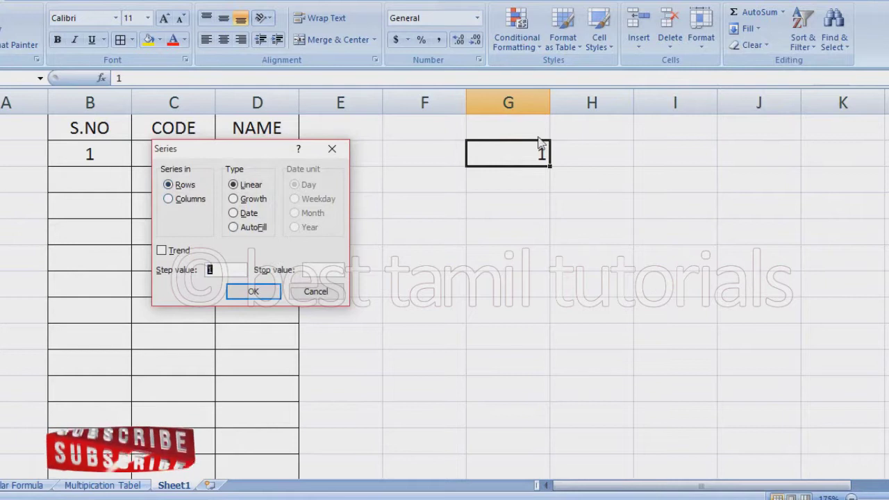
pyautogui.click(182, 198)
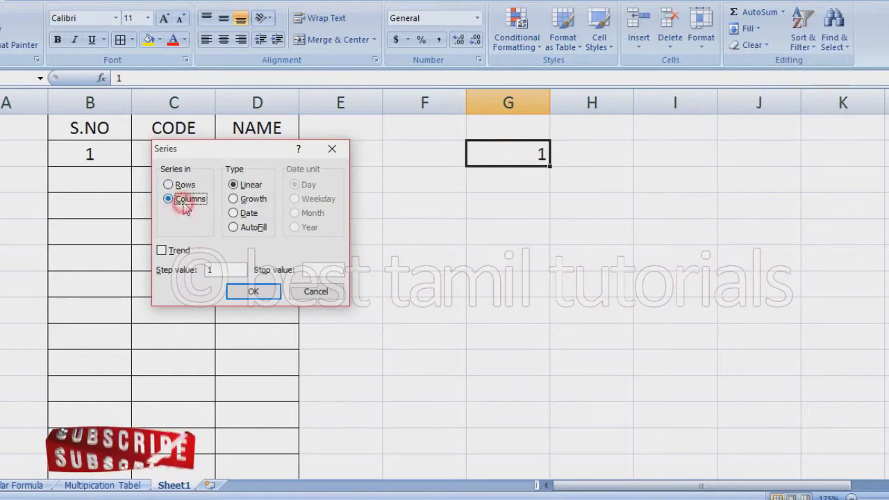
pyautogui.click(310, 271)
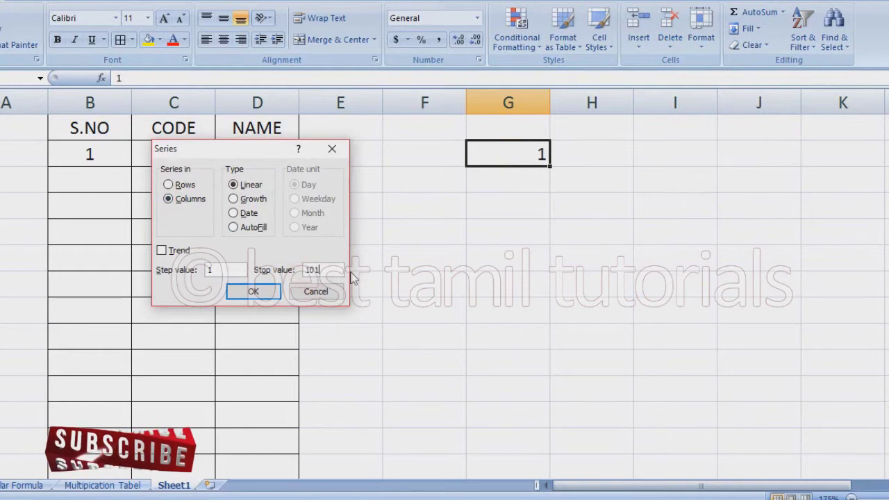
pyautogui.click(264, 293)
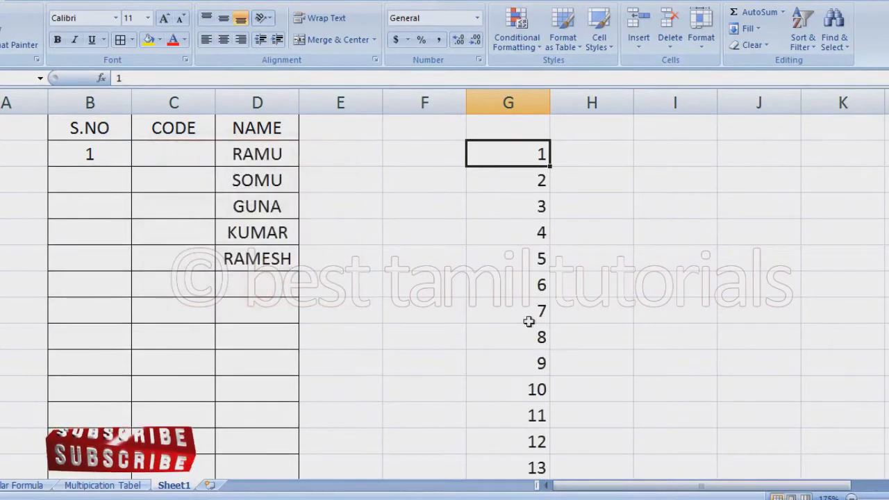
pyautogui.scroll(-15, 530, 318)
pyautogui.scroll(-18, 532, 316)
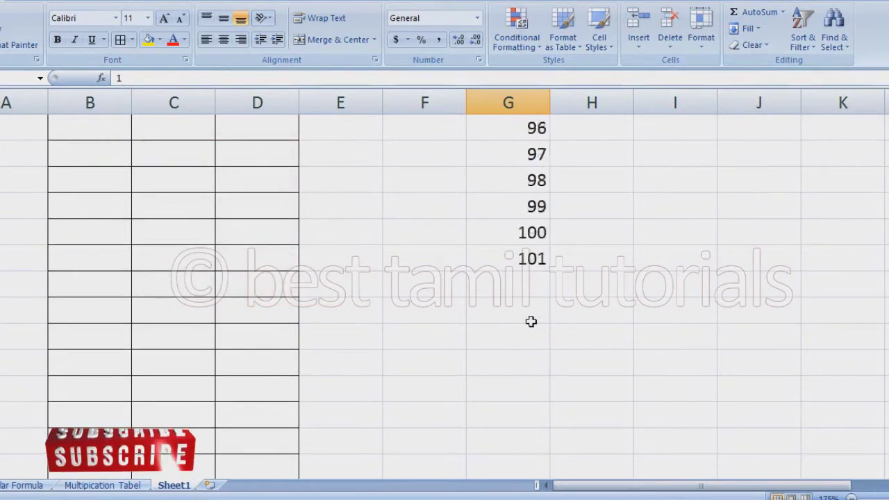
pyautogui.scroll(1, 532, 320)
pyautogui.scroll(20, 522, 259)
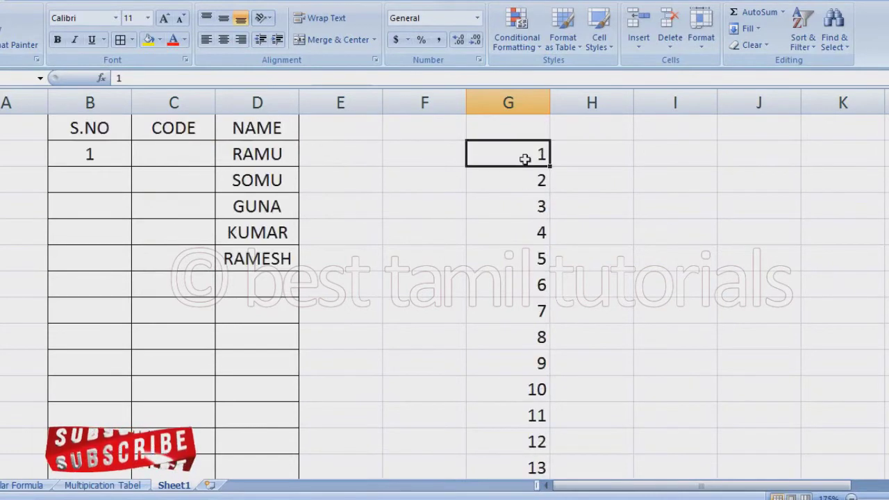
pyautogui.click(749, 29)
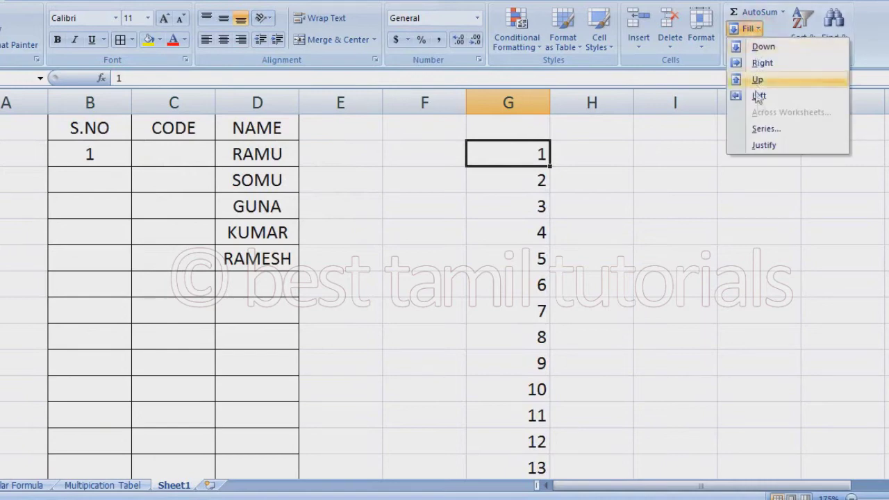
# Fill a row series with stop value 5 so G2:K2 read 1–5, then drag G2 downward
pyautogui.click(755, 131)
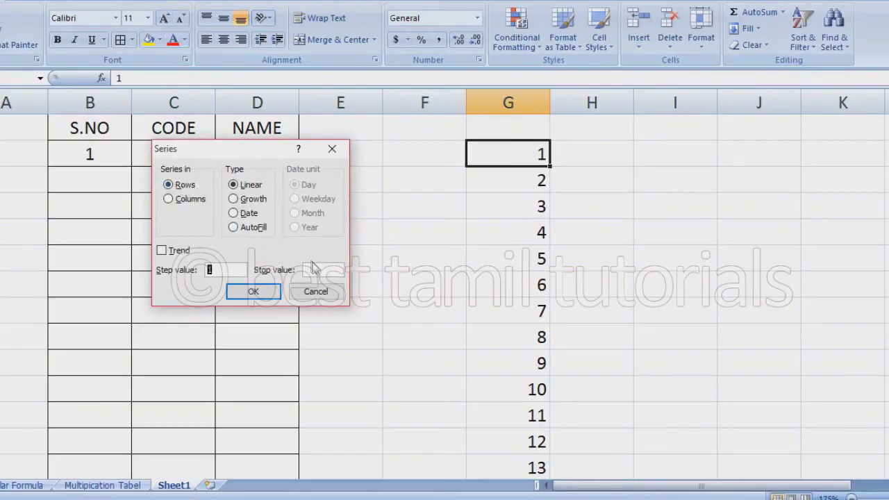
pyautogui.click(313, 270)
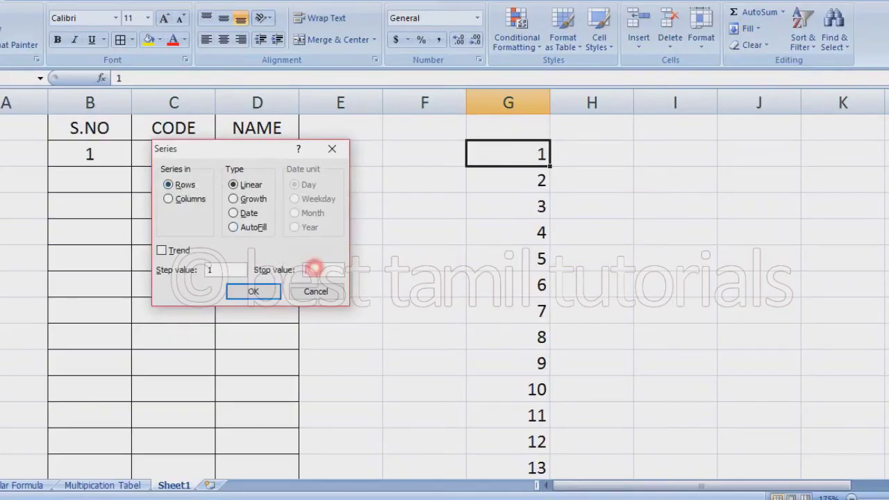
pyautogui.click(253, 291)
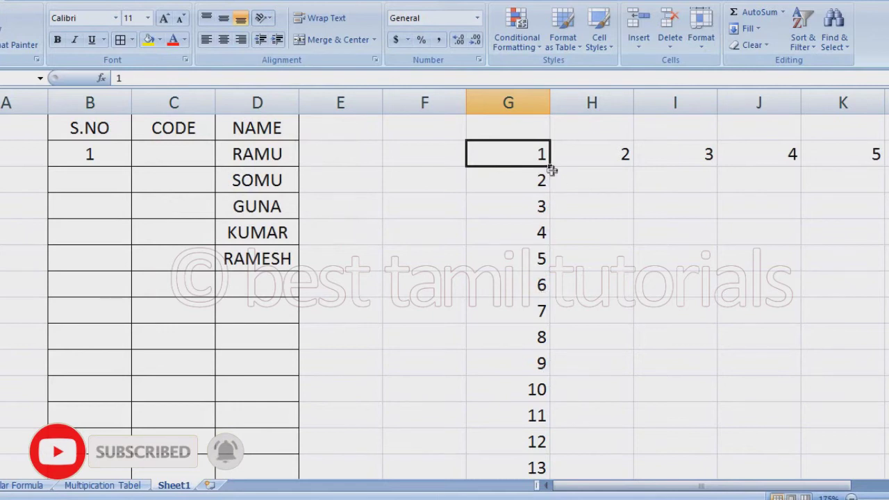
pyautogui.moveTo(550, 170); pyautogui.dragTo(585, 213)
pyautogui.hotkey('ctrl', 'z')
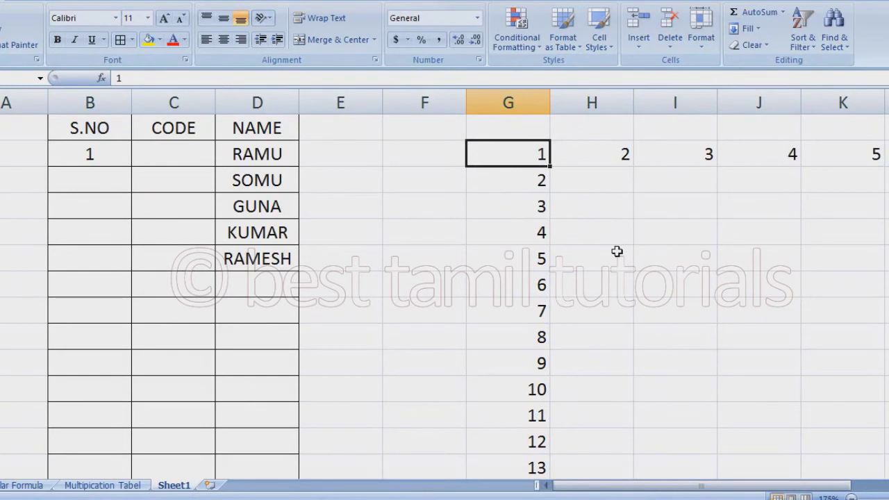
pyautogui.press('Left')
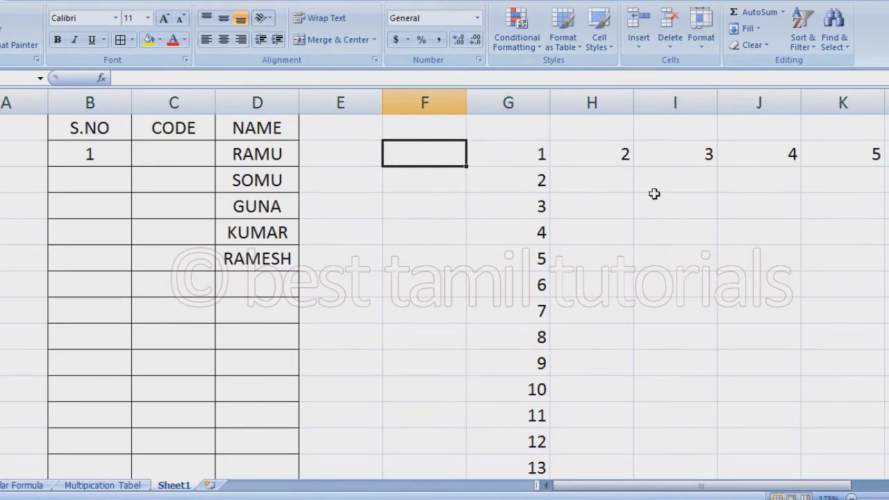
# Enter 1 and 3 in F2:F3 and fill the odd numbers down to 17 in F10
pyautogui.write('1')
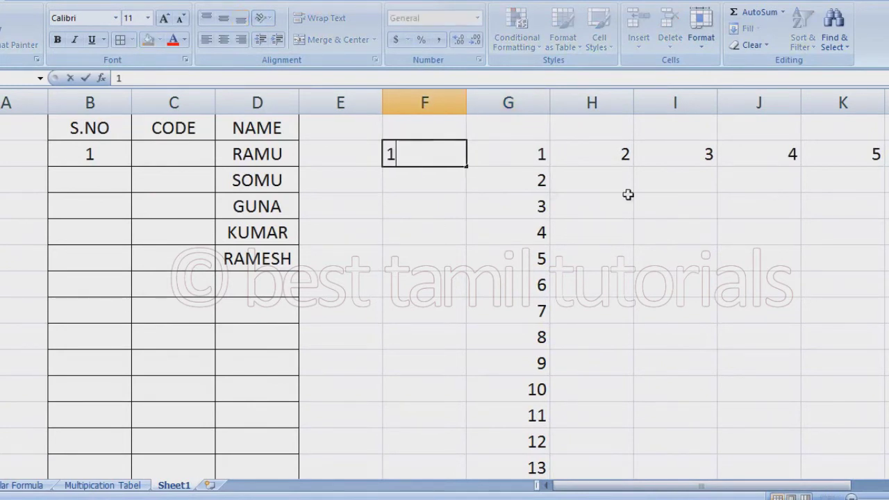
pyautogui.click(422, 192)
pyautogui.write('3')
pyautogui.click(554, 208)
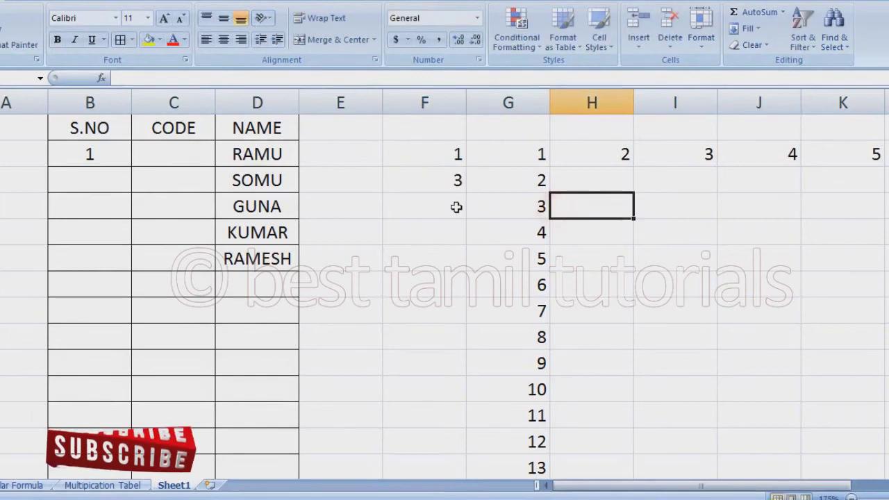
pyautogui.click(459, 154)
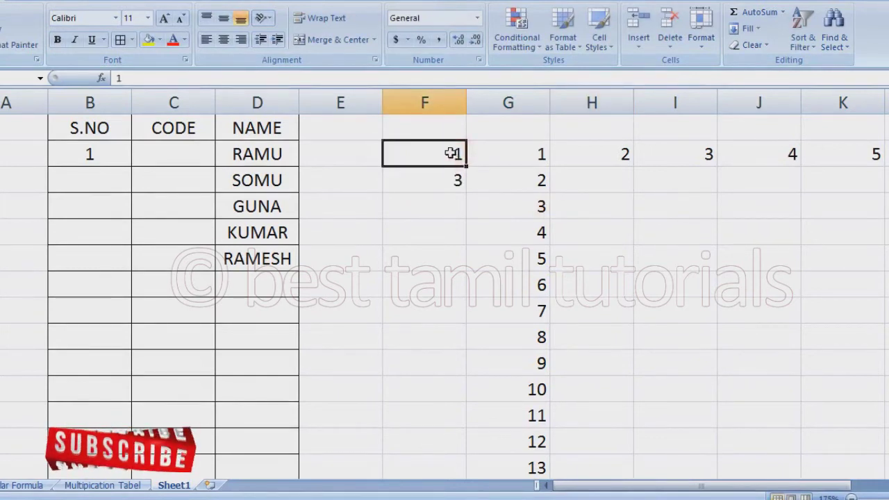
pyautogui.moveTo(453, 153); pyautogui.dragTo(465, 371)
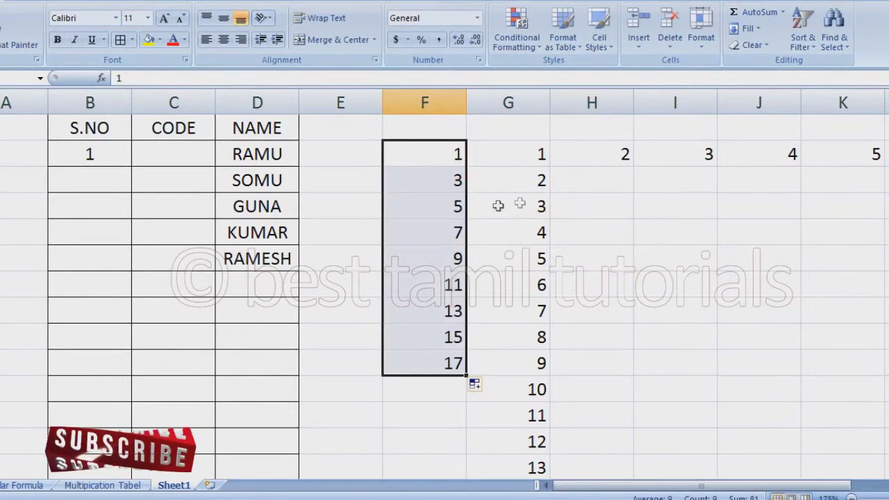
pyautogui.click(361, 150)
# Enter 2 and 4 in E2:E3 and fill the even numbers down to 18 in E10
pyautogui.write('2')
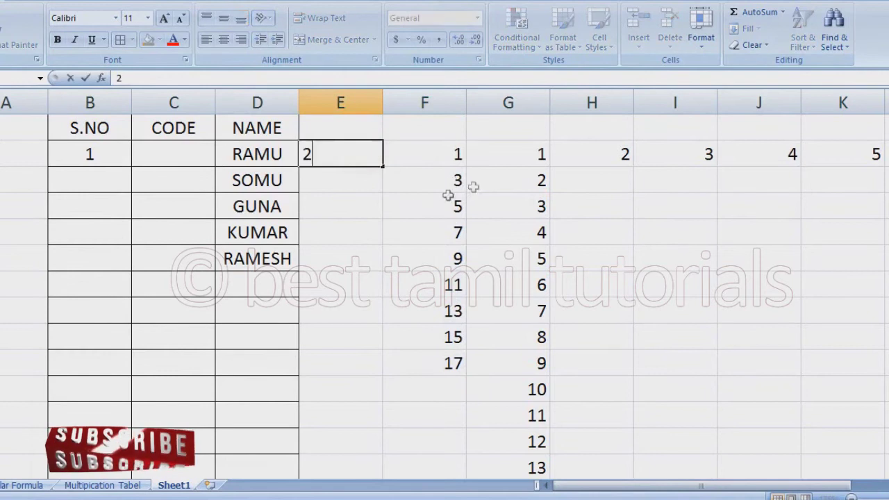
pyautogui.press('Return')
pyautogui.write('4')
pyautogui.press('Return')
pyautogui.click(433, 198)
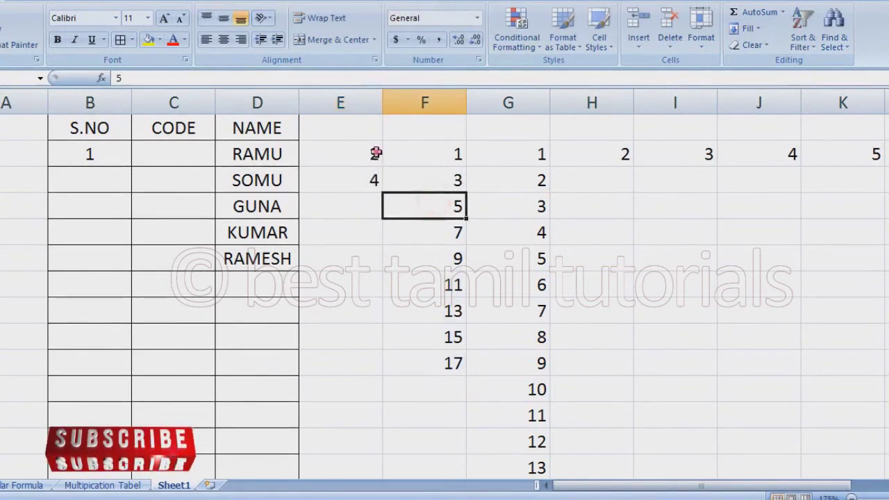
pyautogui.click(373, 155)
pyautogui.moveTo(372, 155); pyautogui.dragTo(389, 376)
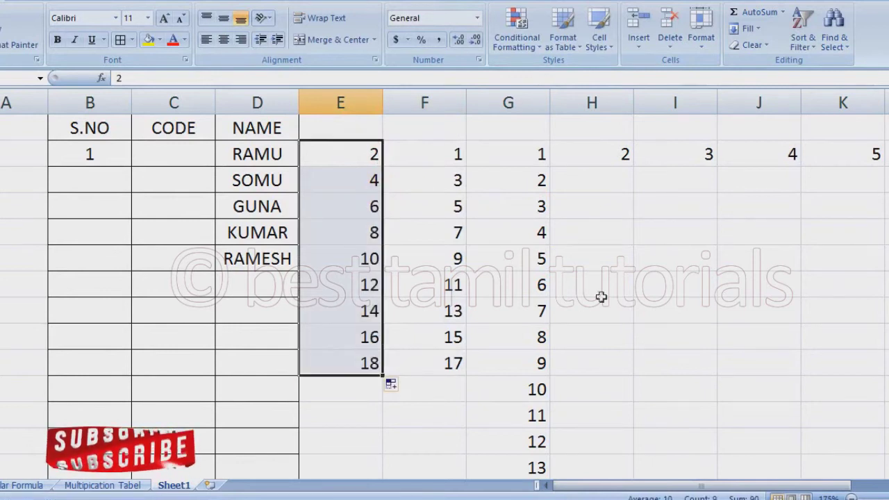
# Delete the 2–5 values from H2:K2
pyautogui.moveTo(616, 155); pyautogui.dragTo(865, 186)
pyautogui.press('Delete')
pyautogui.click(834, 205)
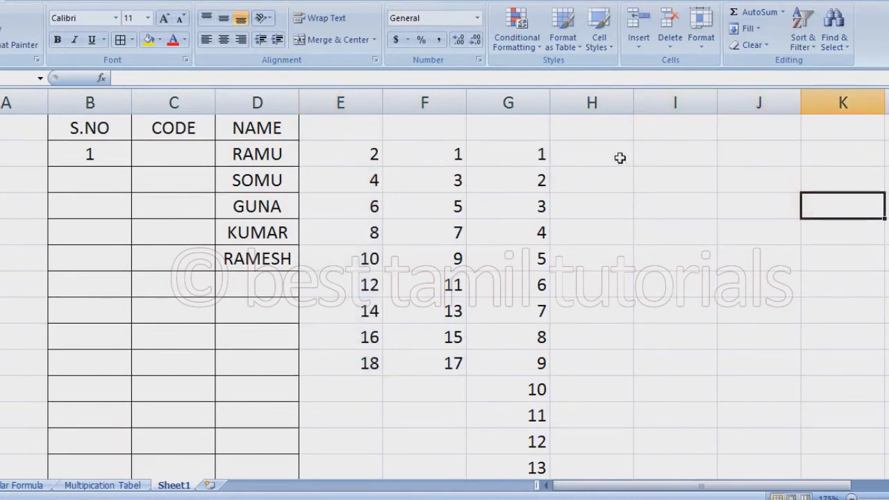
pyautogui.click(681, 155)
pyautogui.write('8')
pyautogui.click(688, 185)
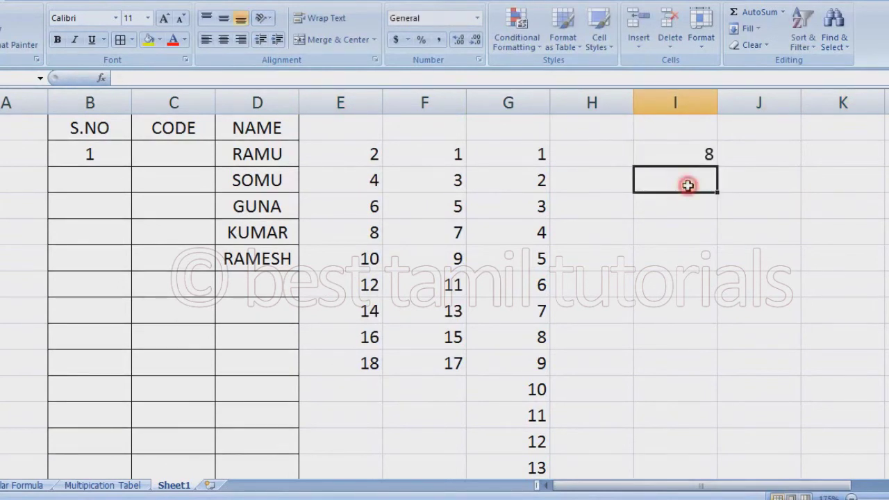
pyautogui.write('16')
pyautogui.click(760, 213)
pyautogui.click(699, 149)
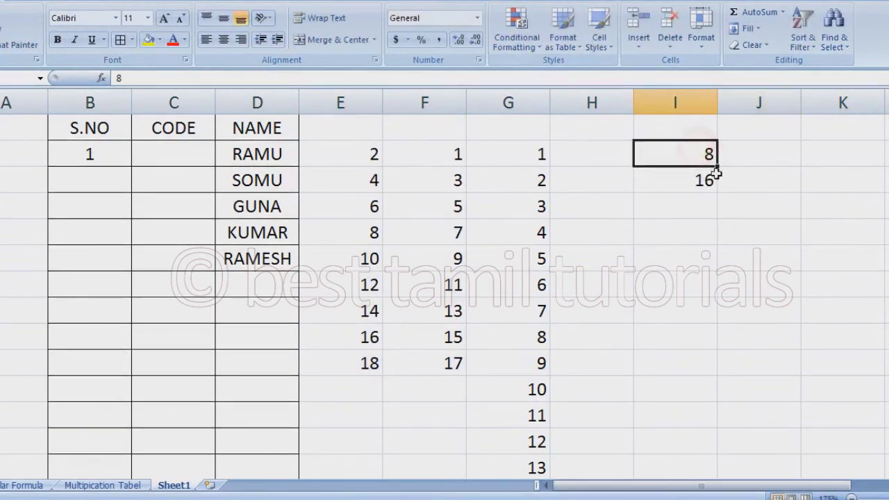
pyautogui.moveTo(707, 166); pyautogui.dragTo(700, 193)
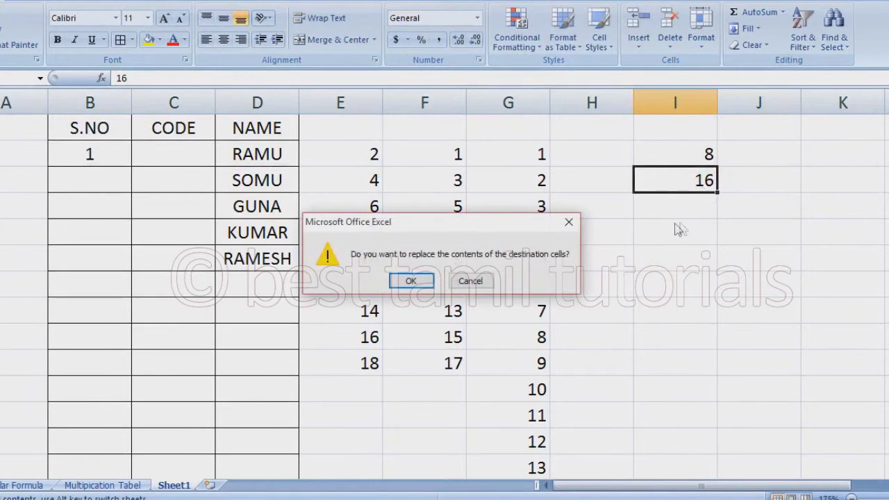
pyautogui.press('Escape')
pyautogui.click(754, 208)
pyautogui.moveTo(684, 152); pyautogui.dragTo(719, 349)
pyautogui.click(700, 158)
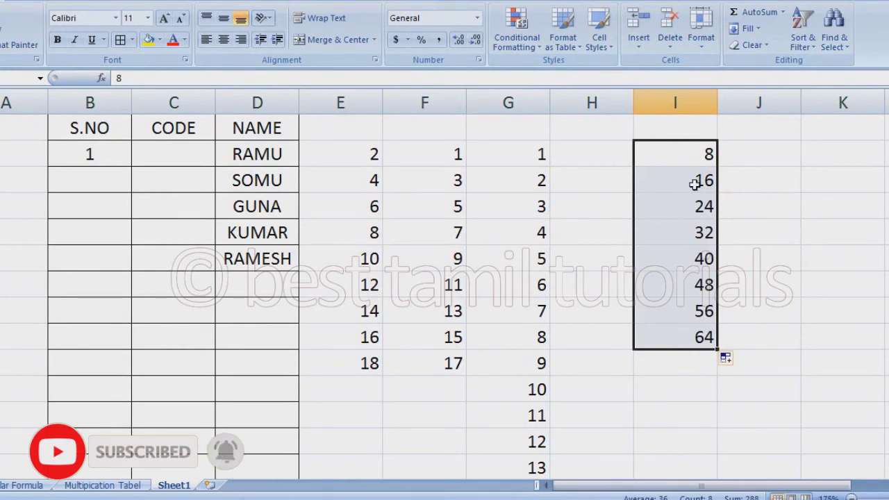
pyautogui.press('Delete')
pyautogui.click(621, 177)
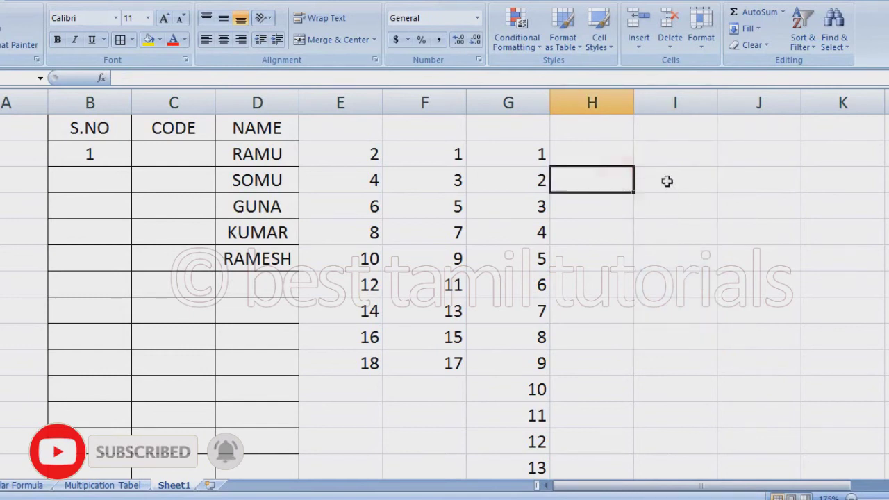
pyautogui.click(667, 181)
# Enter 2 and 4 in I2:I3 and select both cells
pyautogui.click(673, 158)
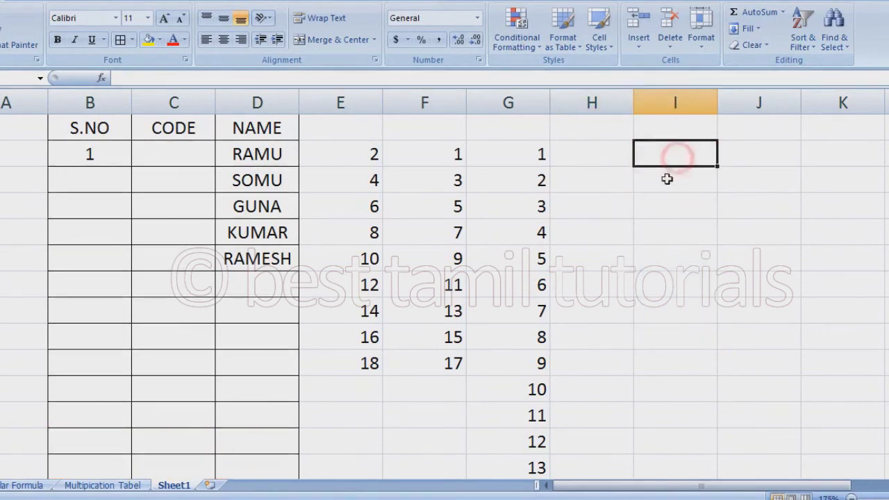
pyautogui.write('2')
pyautogui.press('Return')
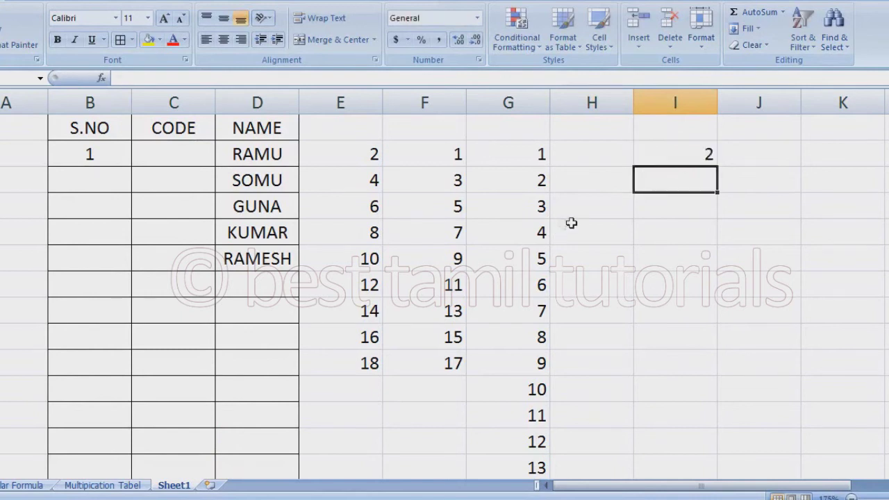
pyautogui.write('4')
pyautogui.press('Return')
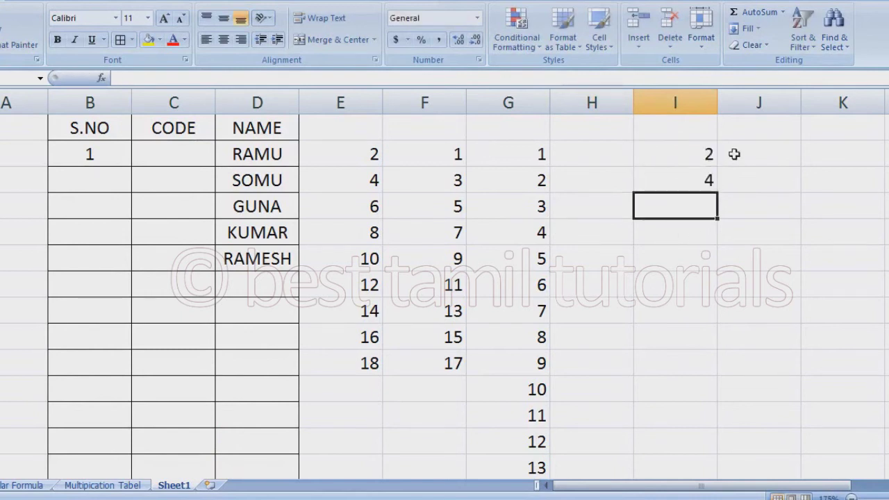
pyautogui.moveTo(696, 154); pyautogui.dragTo(694, 185)
pyautogui.click(704, 149)
# Apply a step-1 linear Fill Series with stop value 10, then delete the results
pyautogui.click(747, 28)
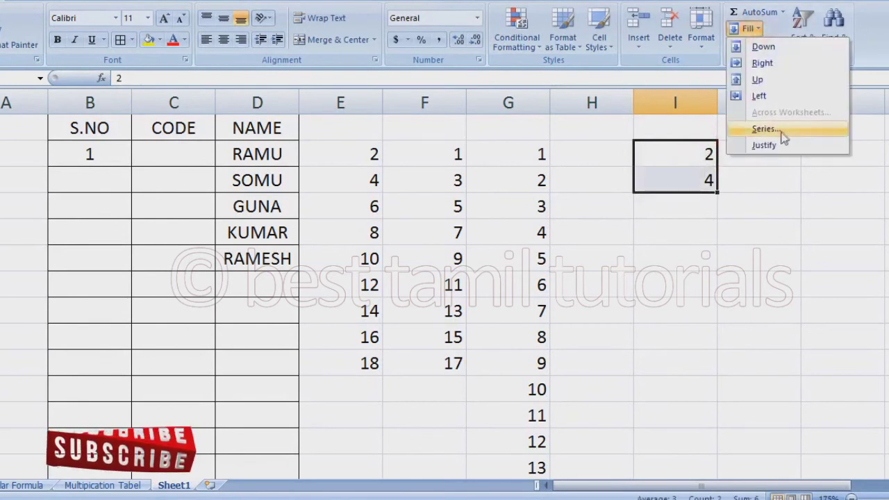
pyautogui.click(780, 132)
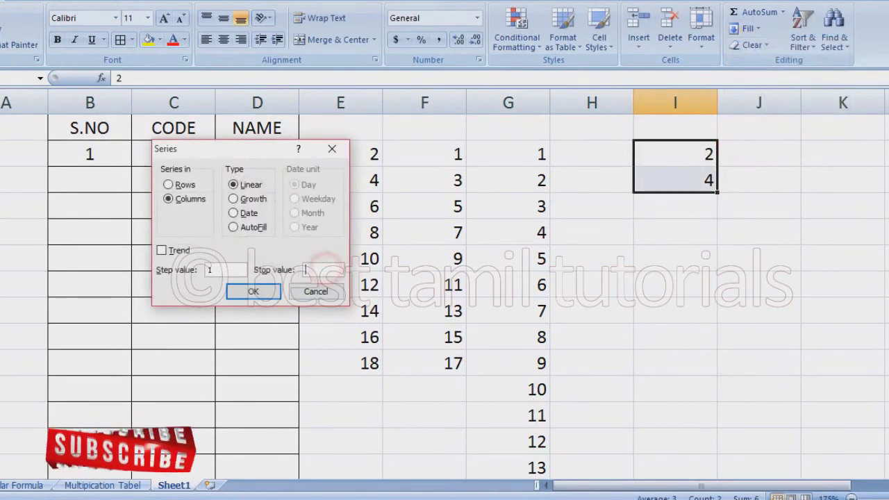
pyautogui.click(308, 269)
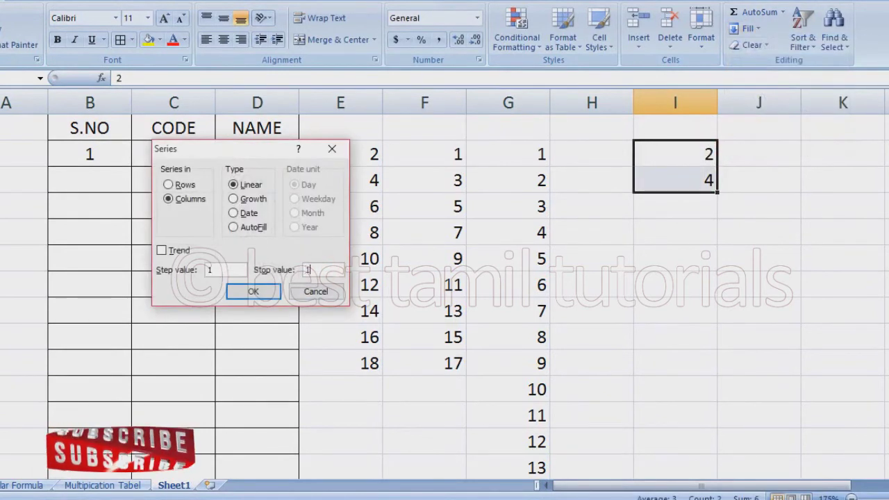
pyautogui.click(268, 294)
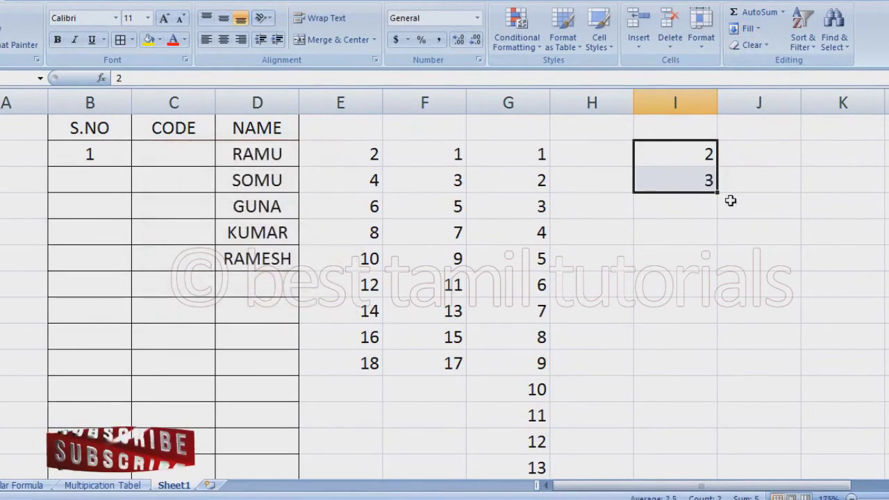
pyautogui.press('Delete')
pyautogui.click(667, 144)
# Type A1 and A2 in I2:I3 and fill the text series down to A9 in I10
pyautogui.write('1')
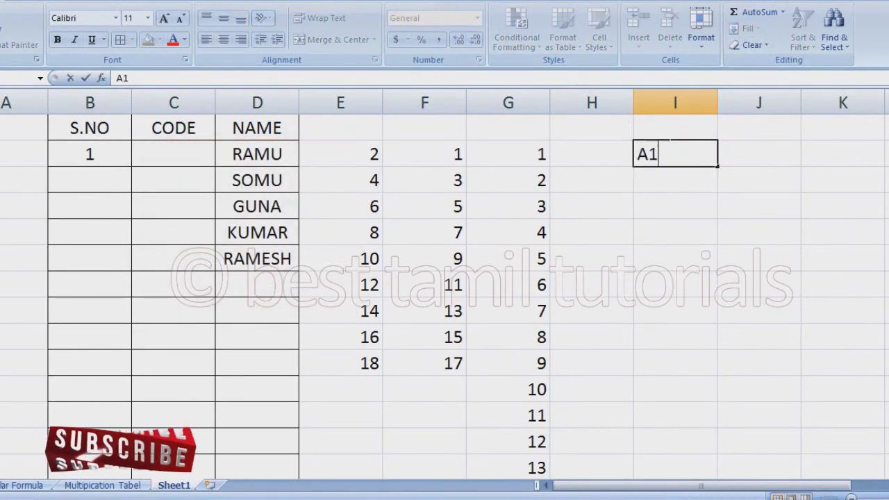
pyautogui.press('Return')
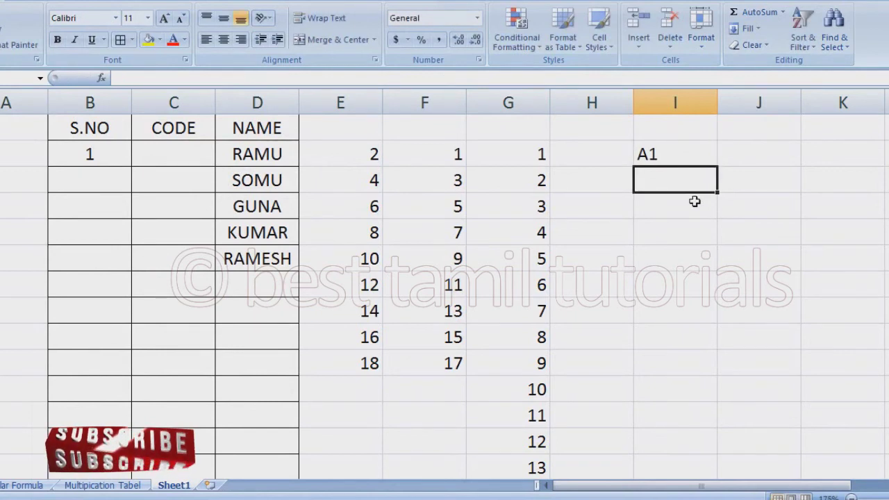
pyautogui.write('A2')
pyautogui.press('Return')
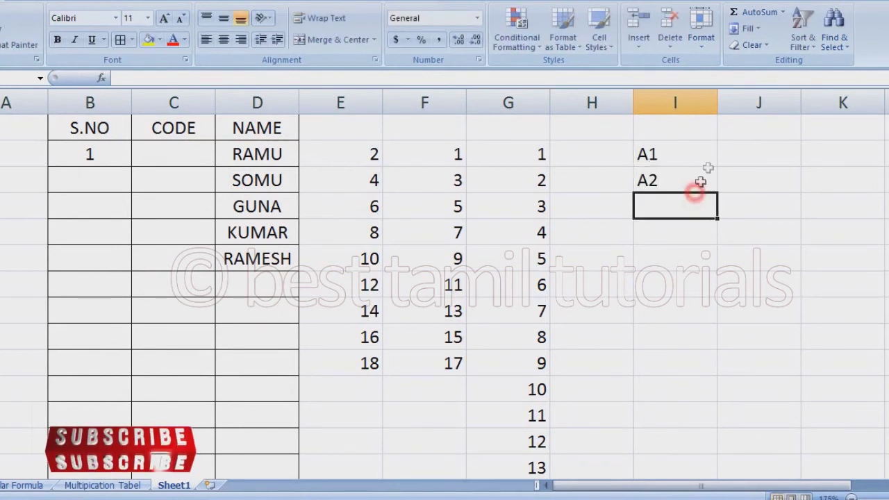
pyautogui.moveTo(693, 154); pyautogui.dragTo(704, 400)
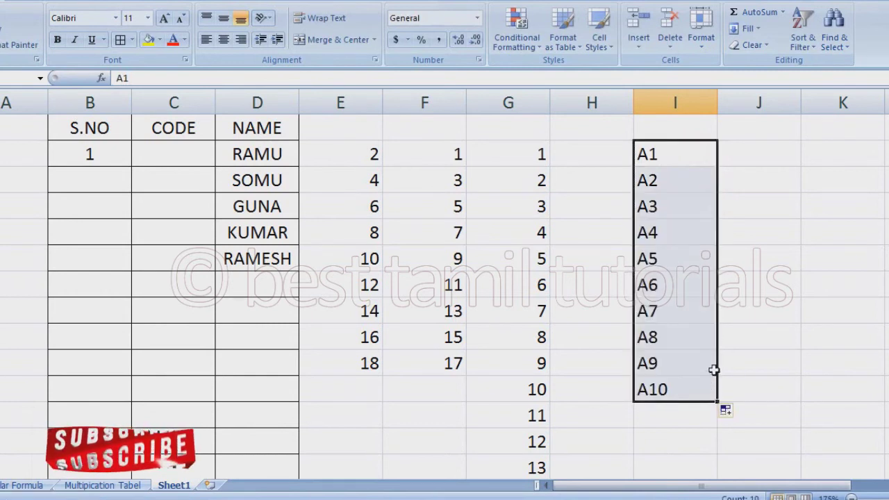
pyautogui.click(648, 276)
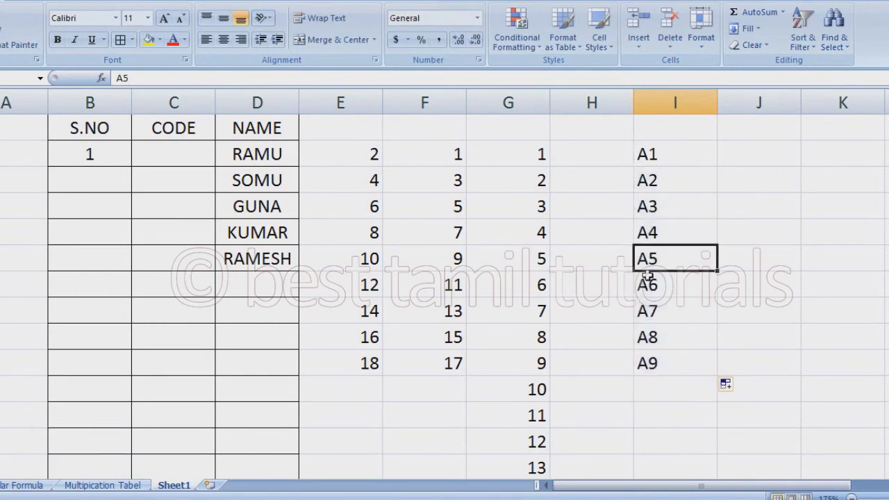